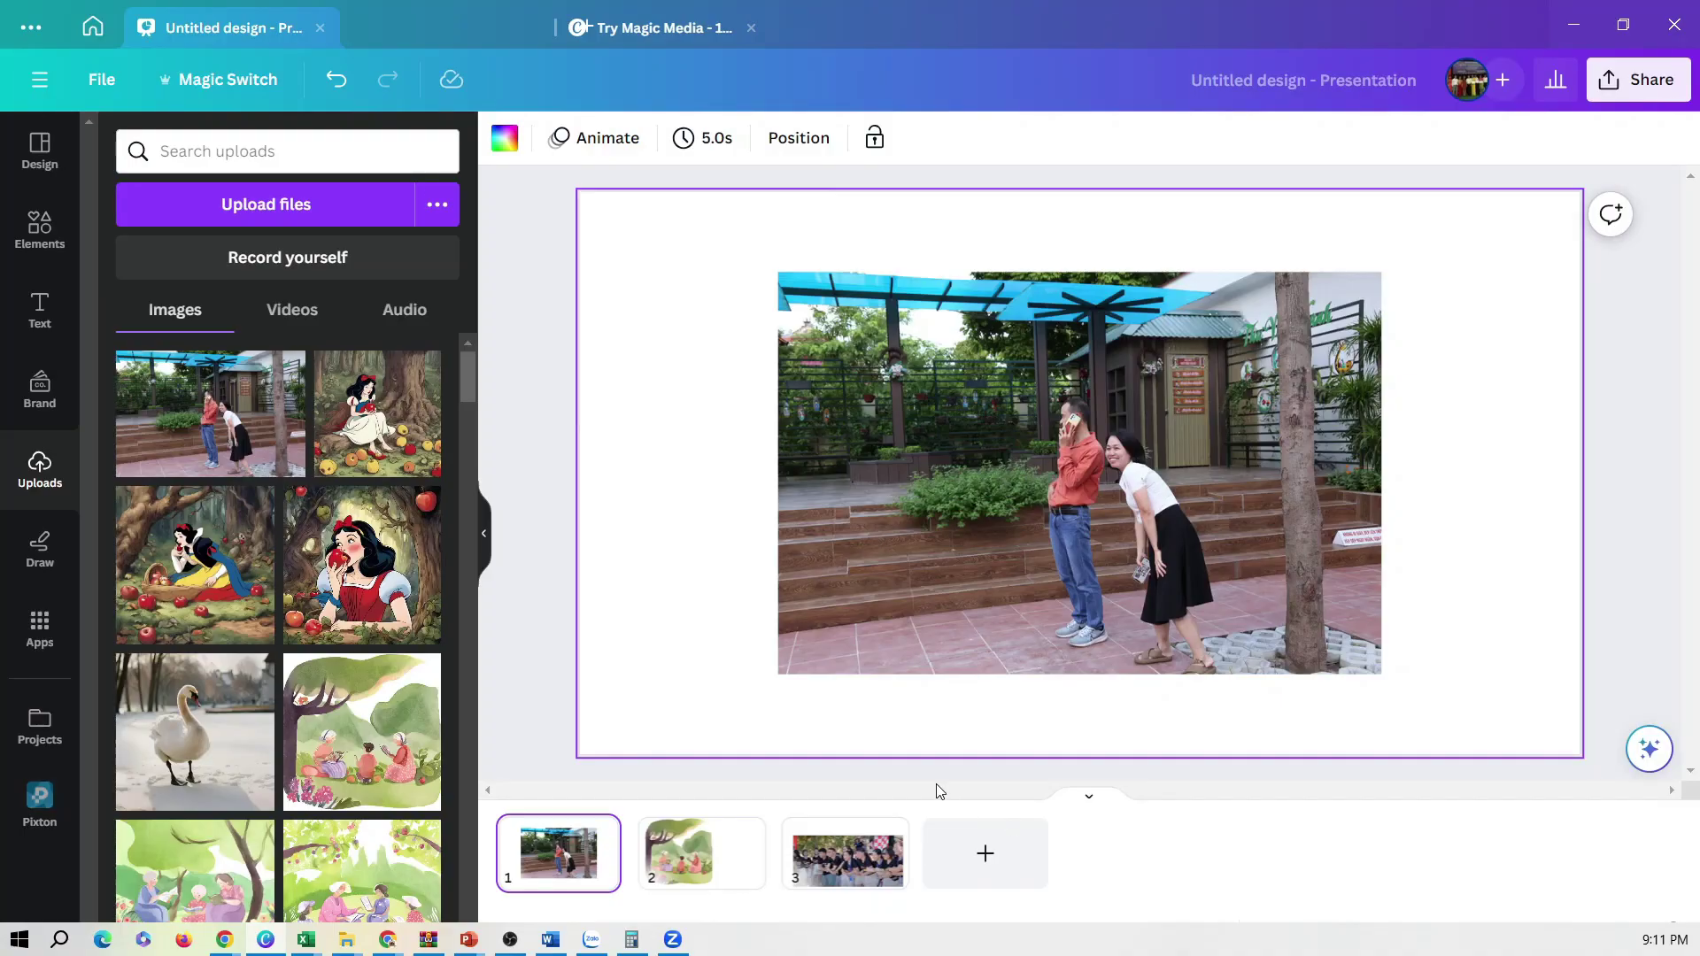
Enlarge the slide 1 photo of the man and woman to cover most of the slide.
left_click(942, 342)
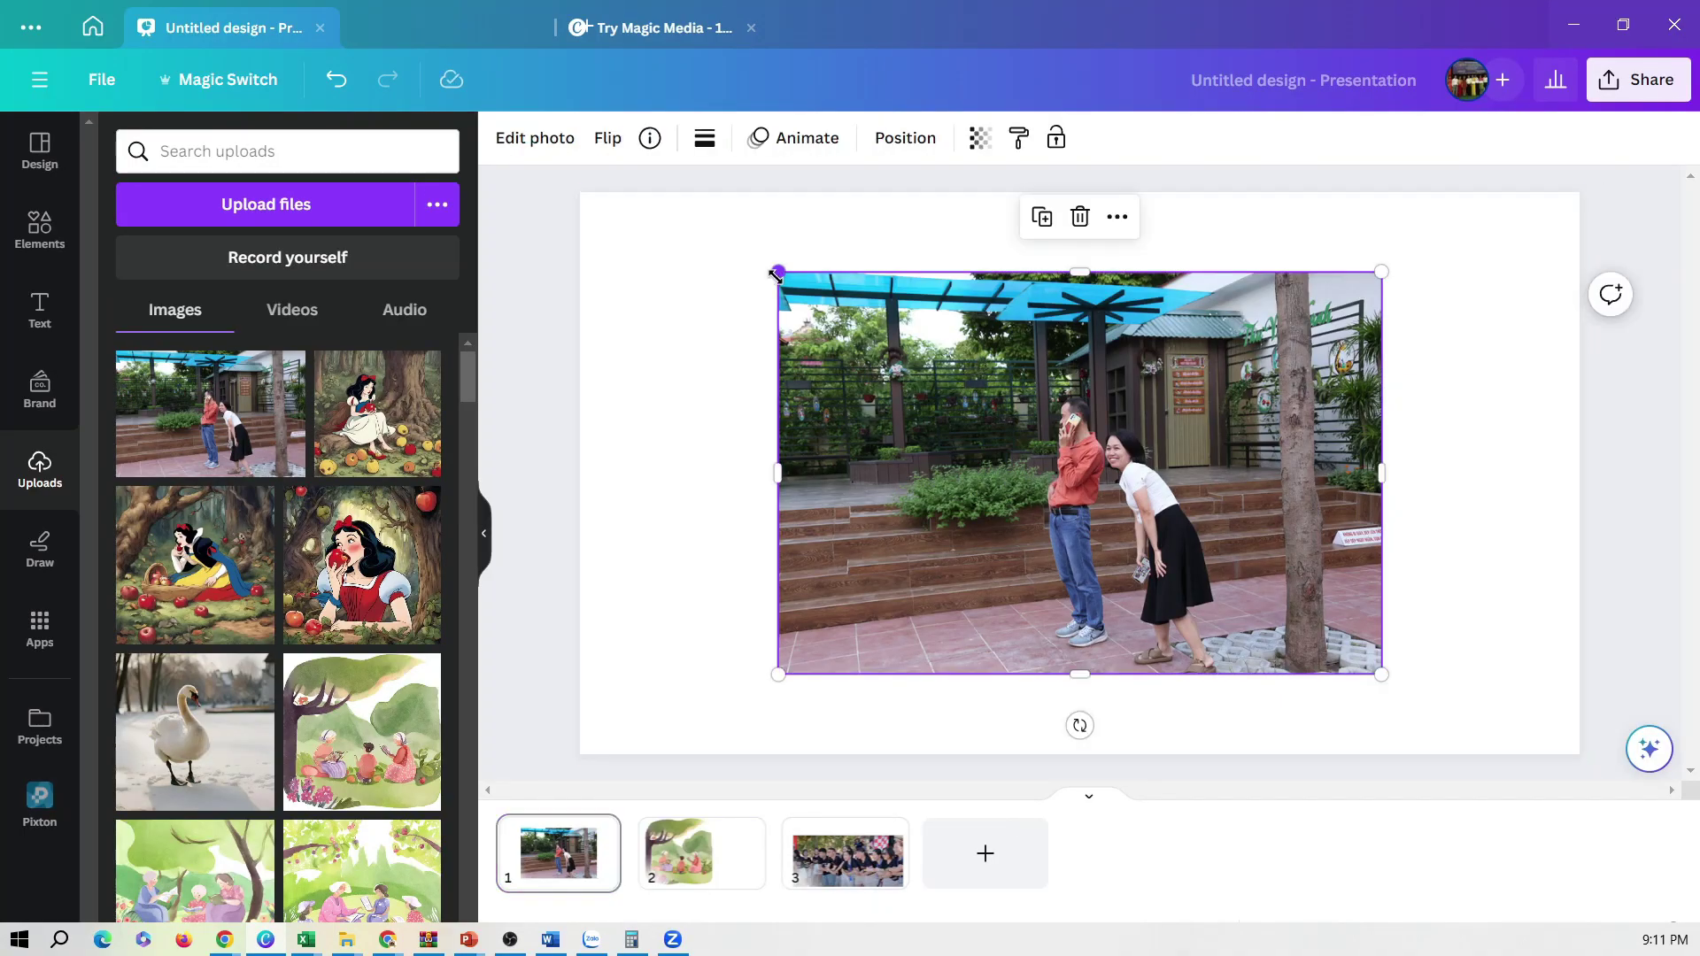
left_click_drag(777, 274, 719, 235)
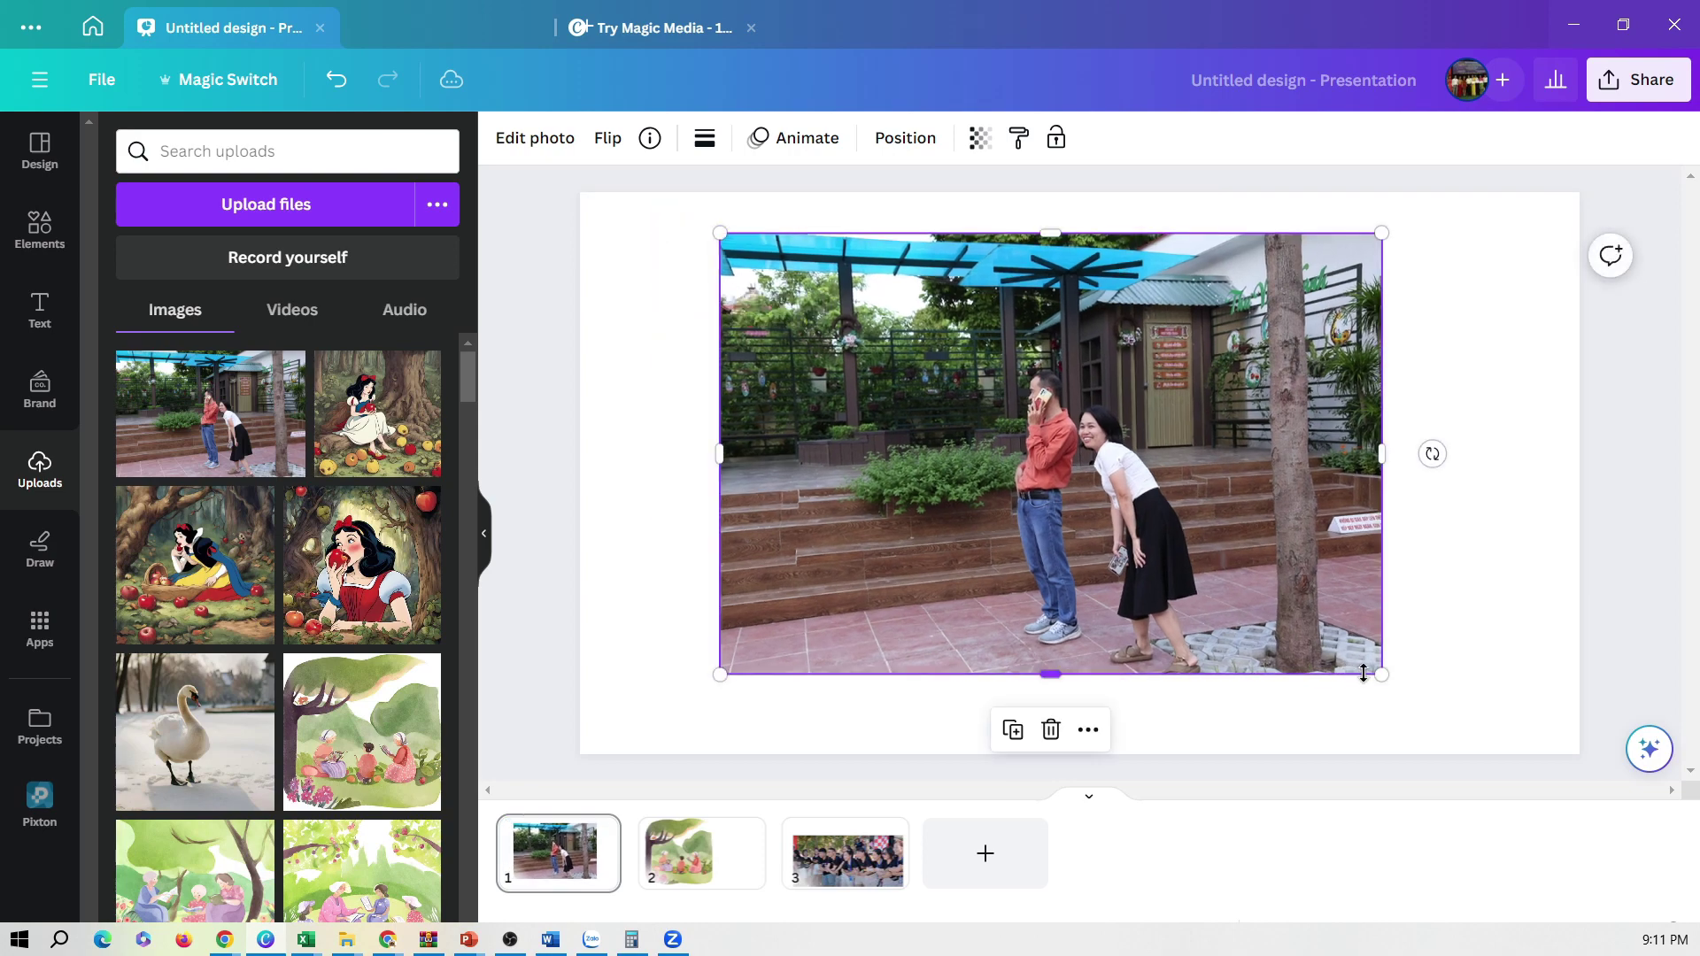
left_click_drag(1379, 673, 1494, 749)
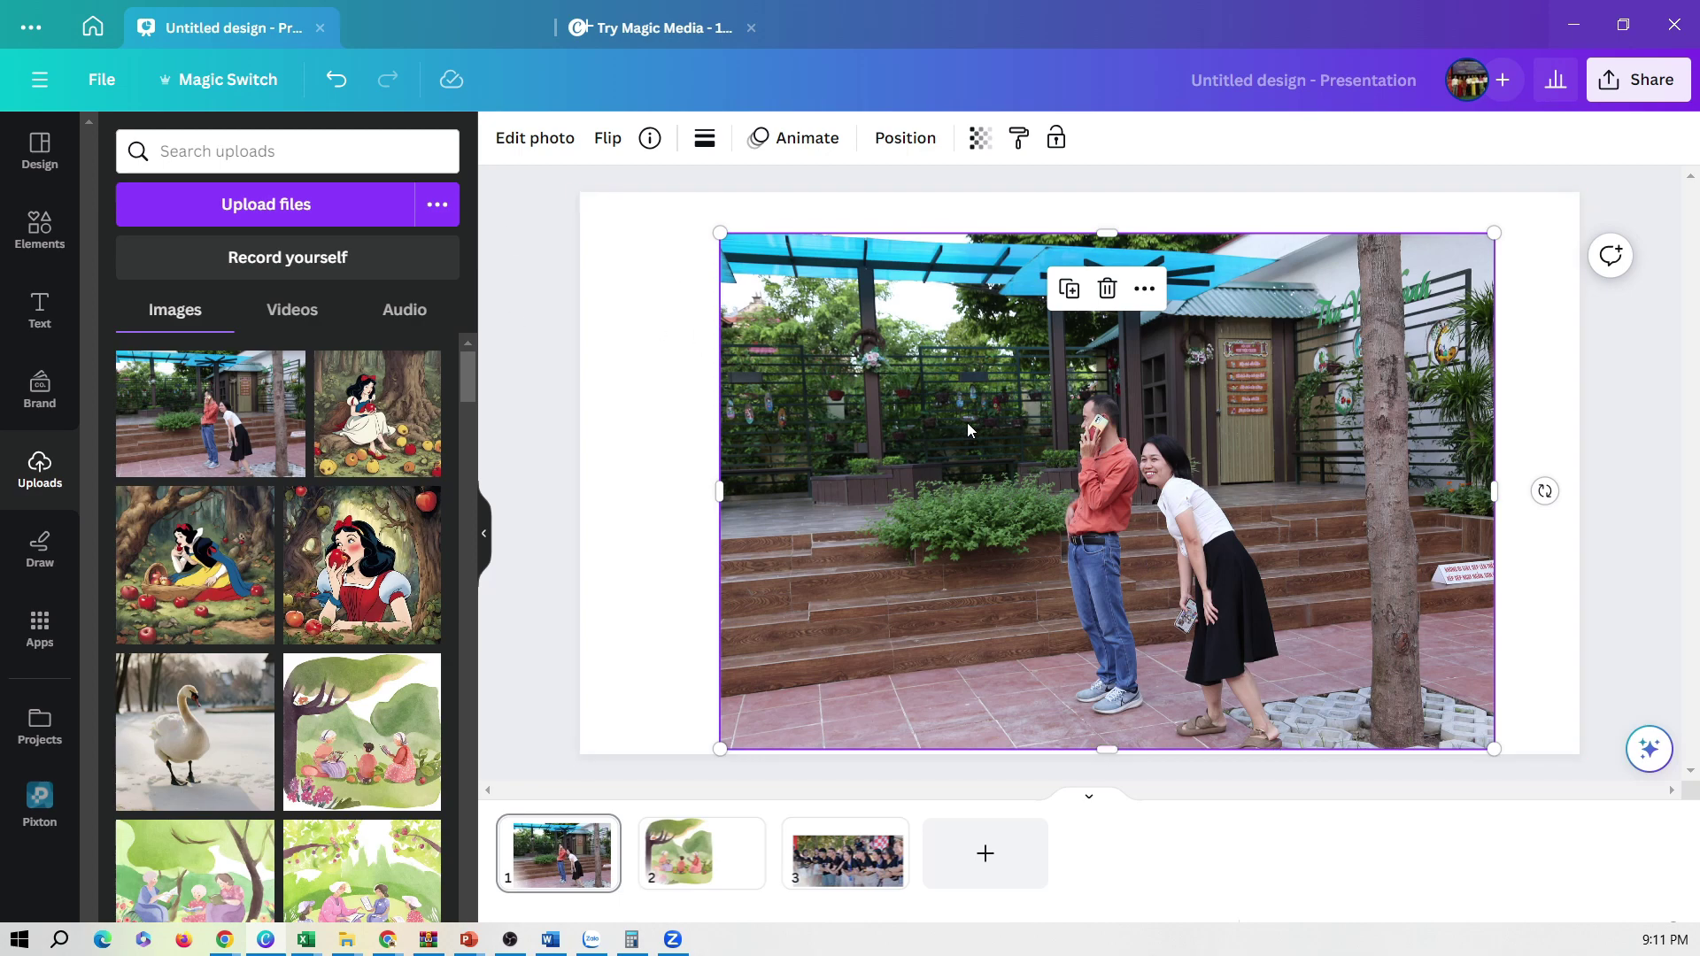
Start Magic Eraser from Edit photo on the slide 1 photo.
left_click(521, 142)
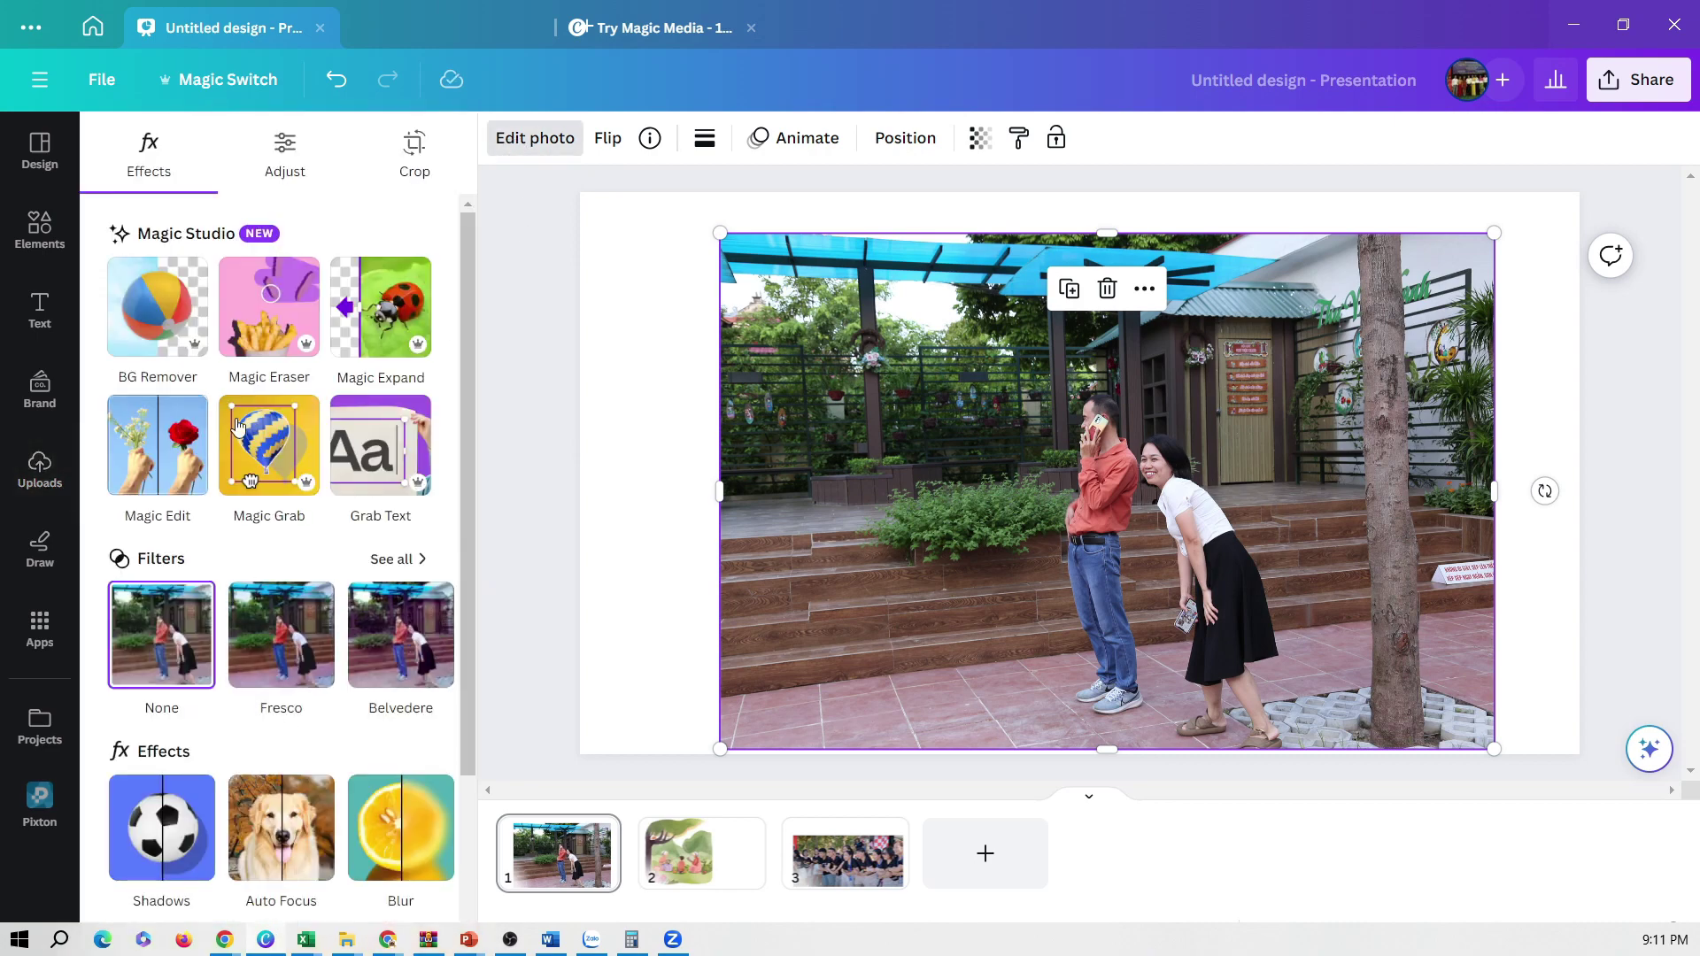
left_click(269, 317)
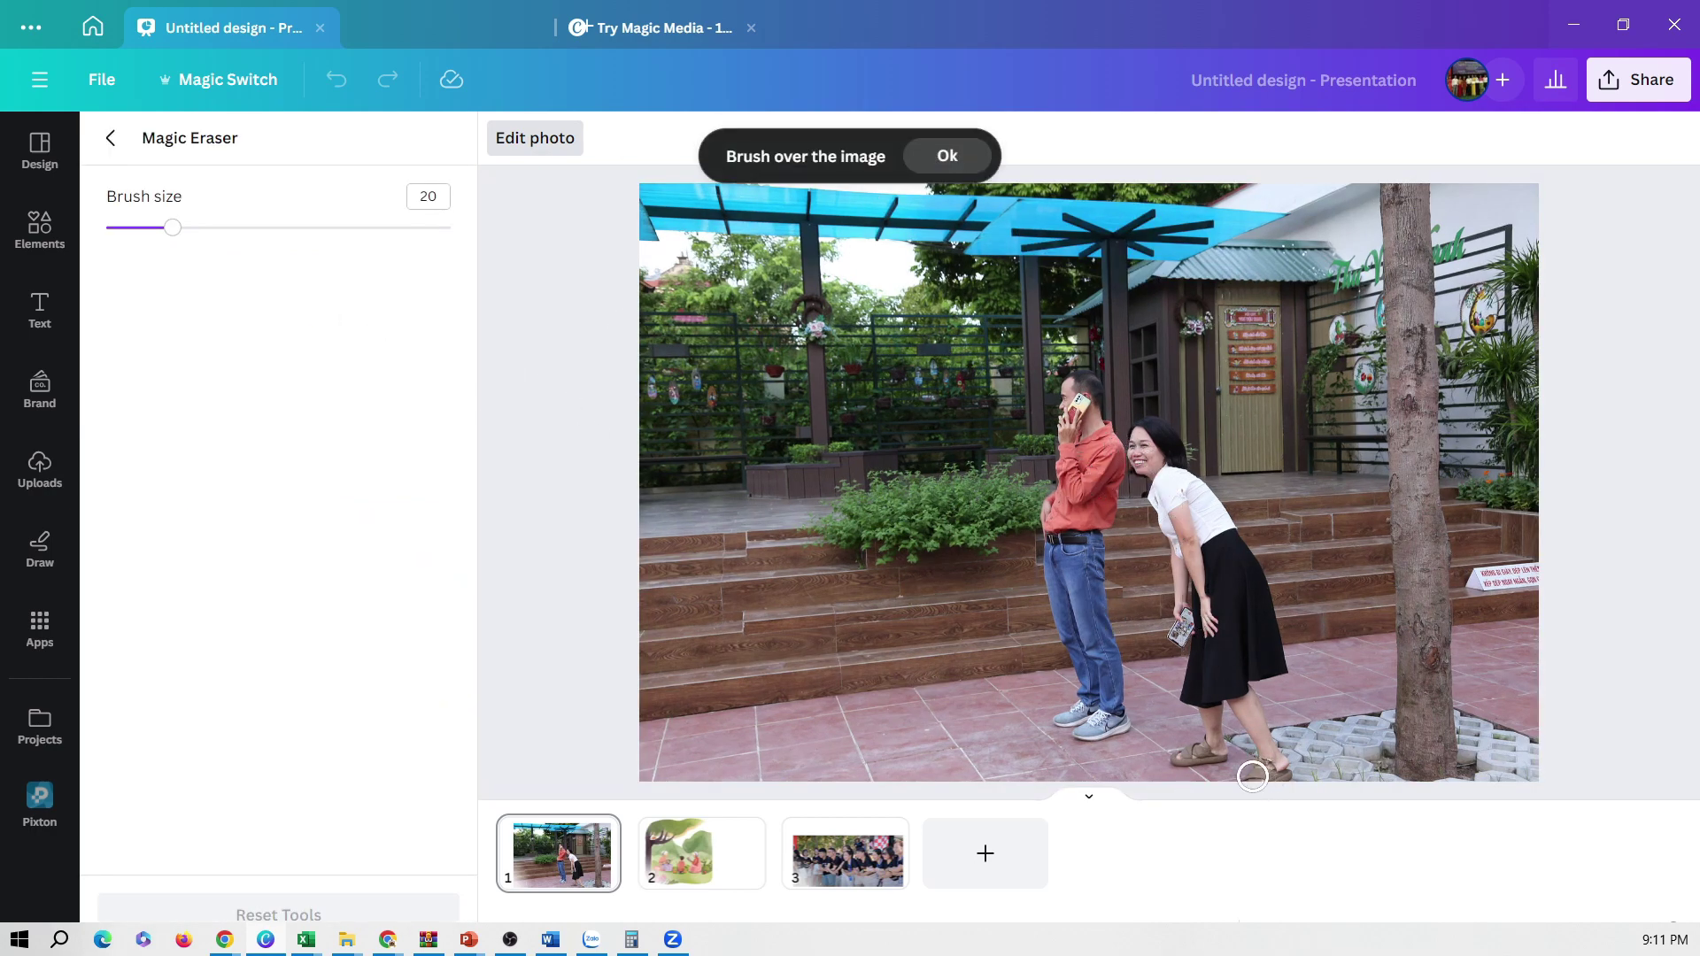
Brush over the laughing woman in the black skirt to erase her.
mouse_move(1272, 763)
left_mouse_down()
mouse_move(1274, 629)
mouse_move(1153, 425)
mouse_move(1171, 499)
mouse_move(1204, 538)
mouse_move(1157, 481)
mouse_move(1205, 584)
mouse_move(1181, 600)
mouse_move(1177, 634)
mouse_move(1217, 559)
mouse_move(1234, 660)
mouse_move(1256, 668)
mouse_move(1231, 632)
mouse_move(1199, 675)
mouse_move(1201, 642)
mouse_move(1191, 698)
mouse_move(1217, 700)
mouse_move(1214, 744)
mouse_move(1189, 759)
mouse_move(1202, 719)
left_mouse_up()
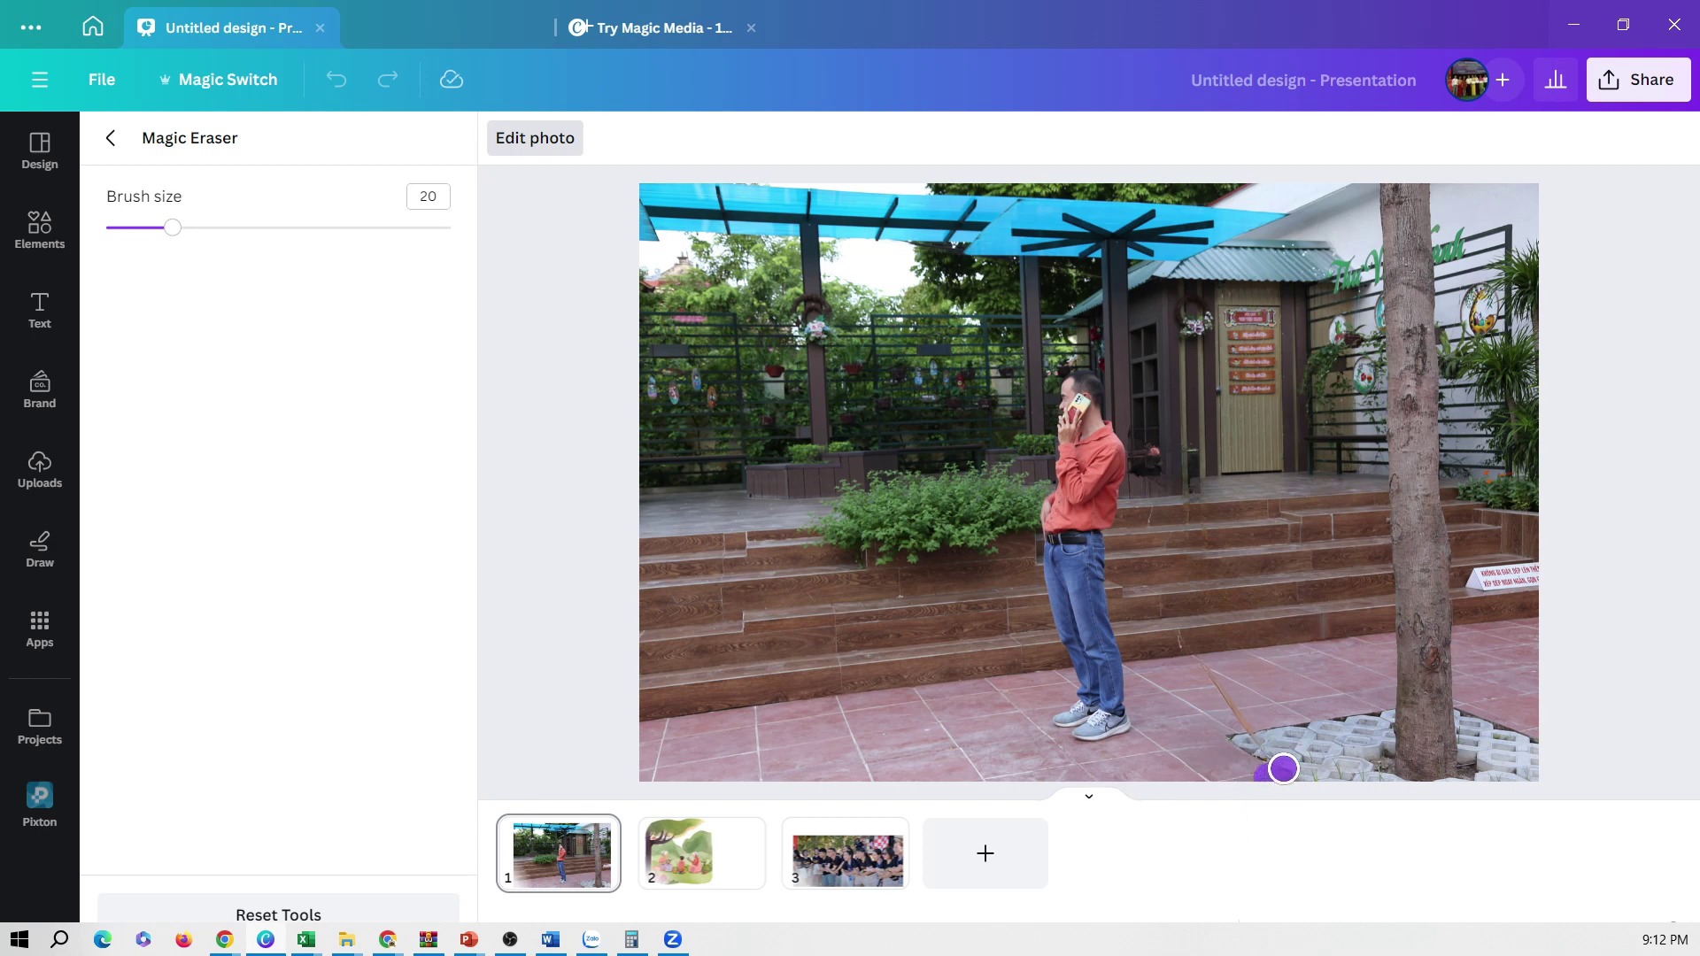
Brush away the leftover mark on the paving near the tree base.
left_click_drag(1283, 769, 1161, 595)
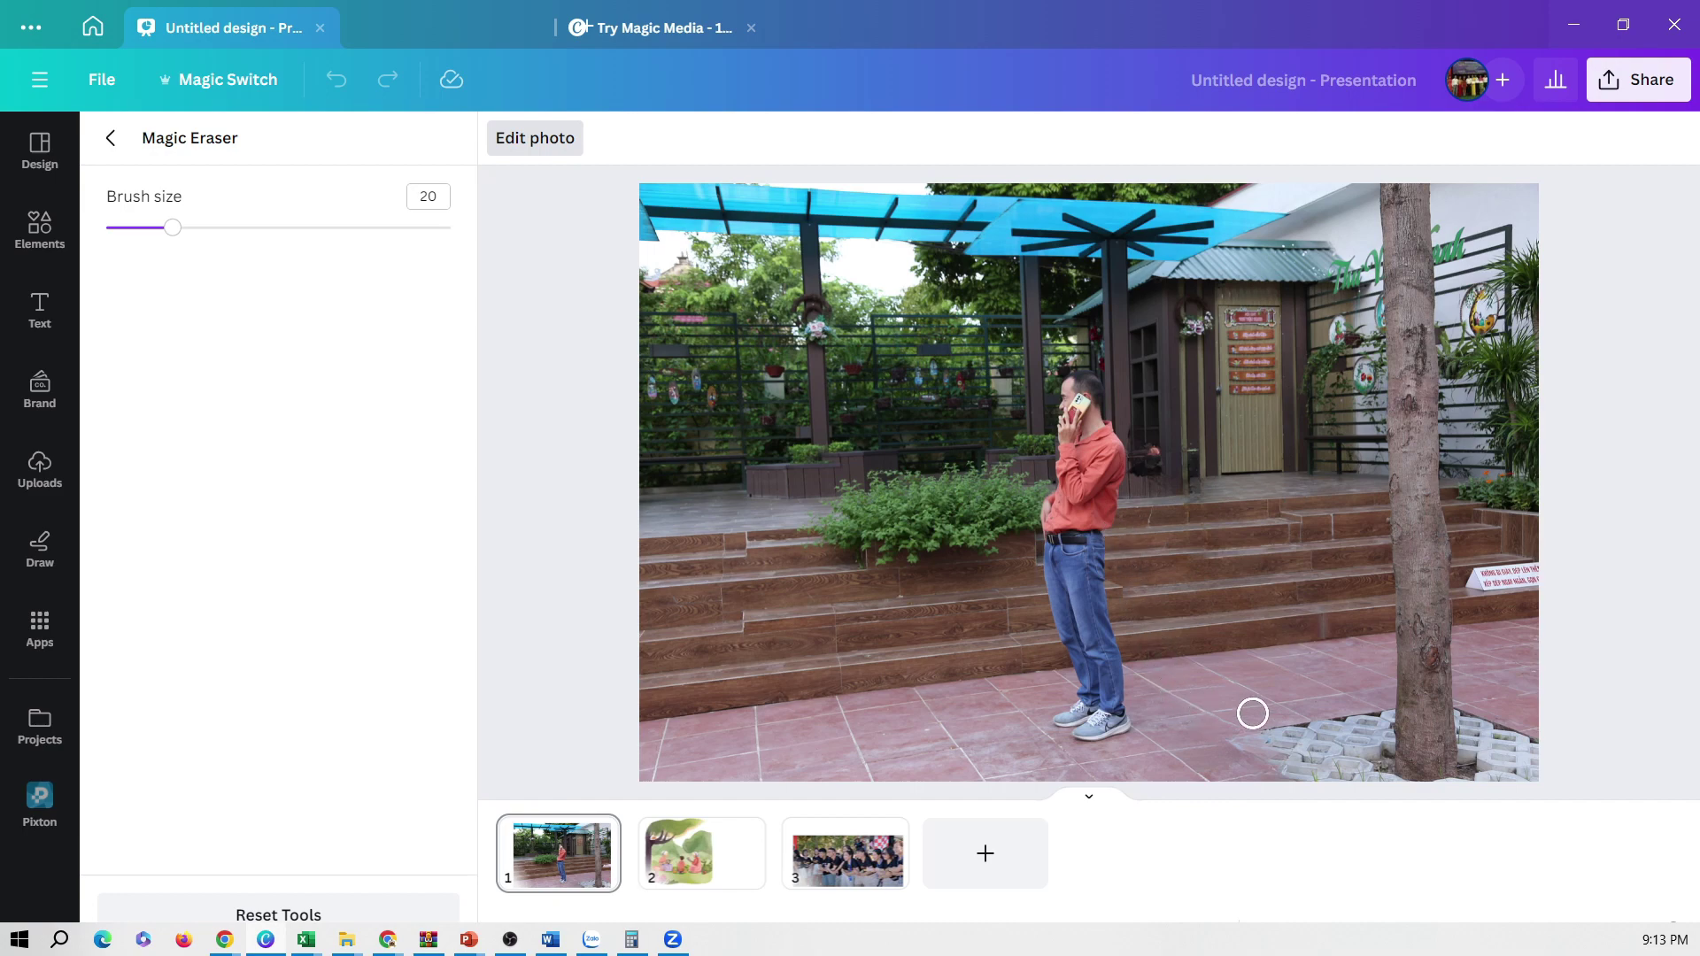
Open Magic Eraser on slide 2's watercolour picnic illustration.
left_click(689, 873)
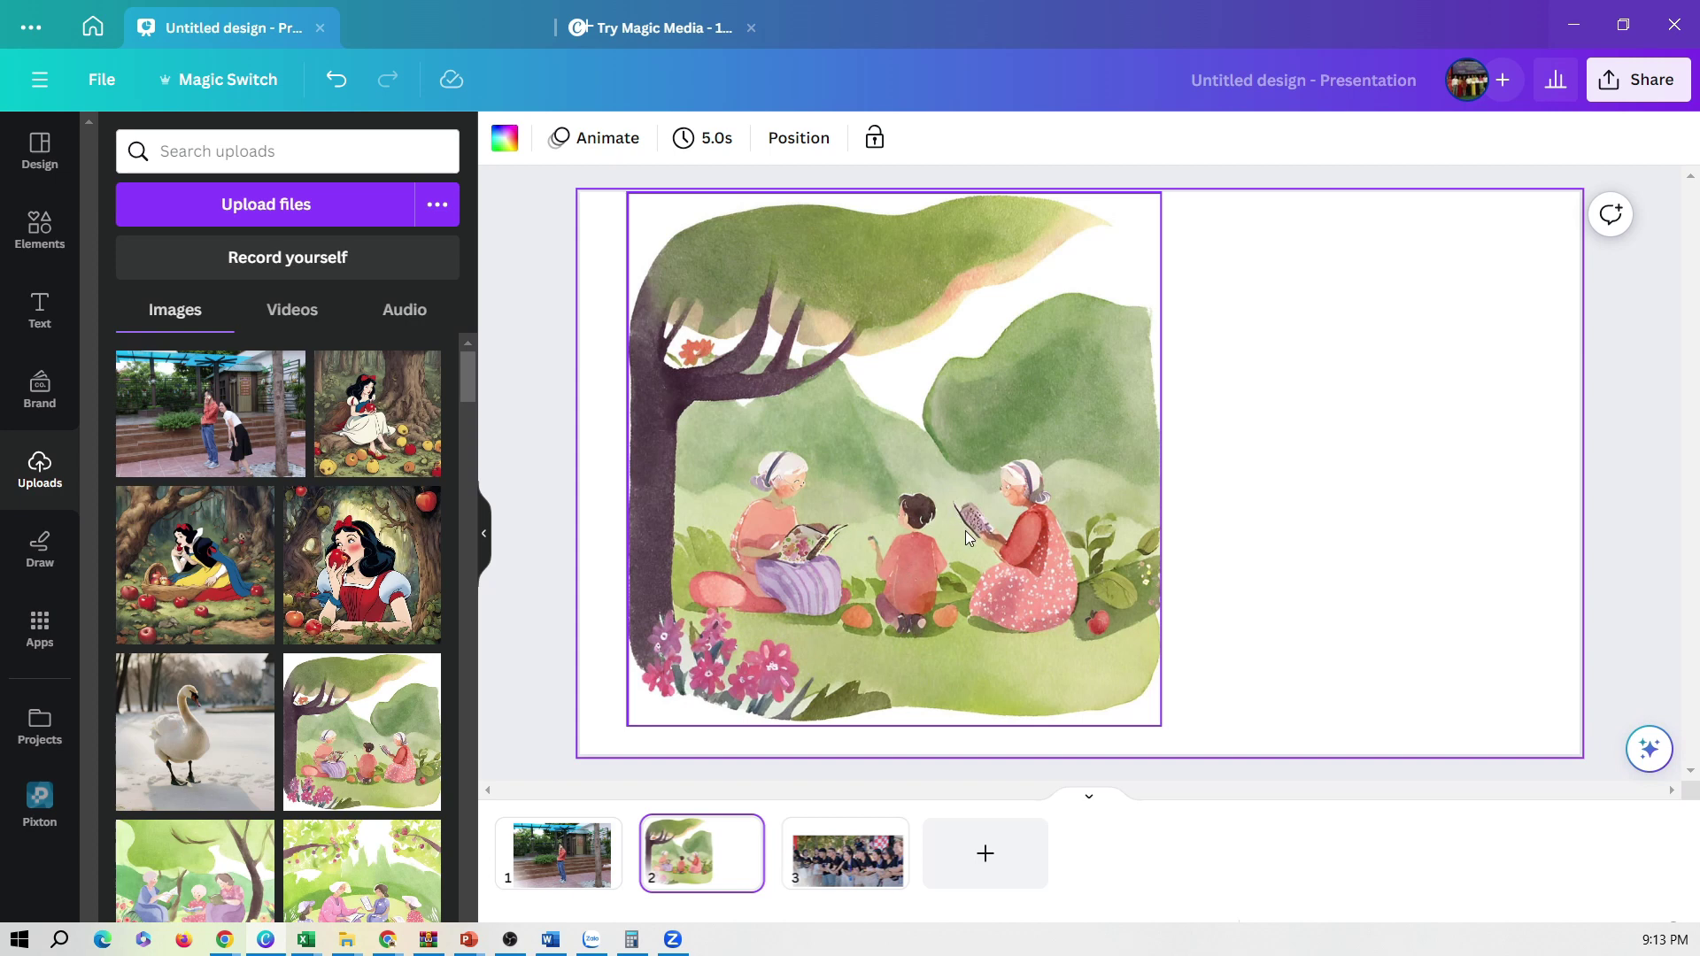
left_click(915, 602)
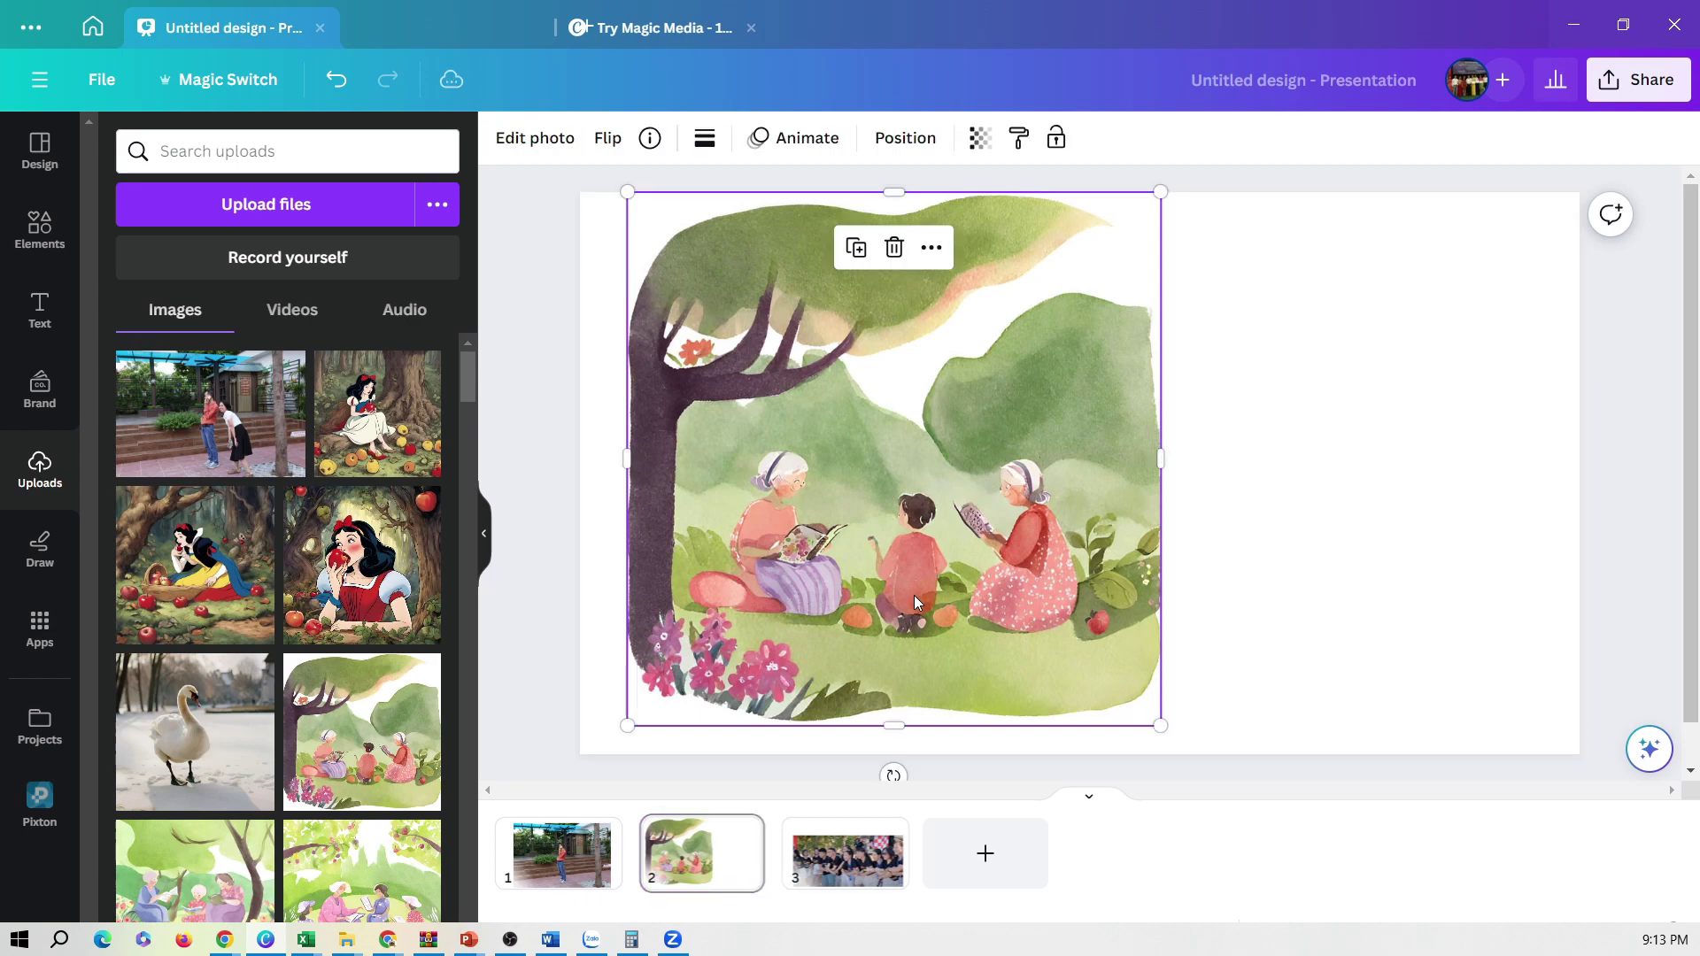
left_click(535, 137)
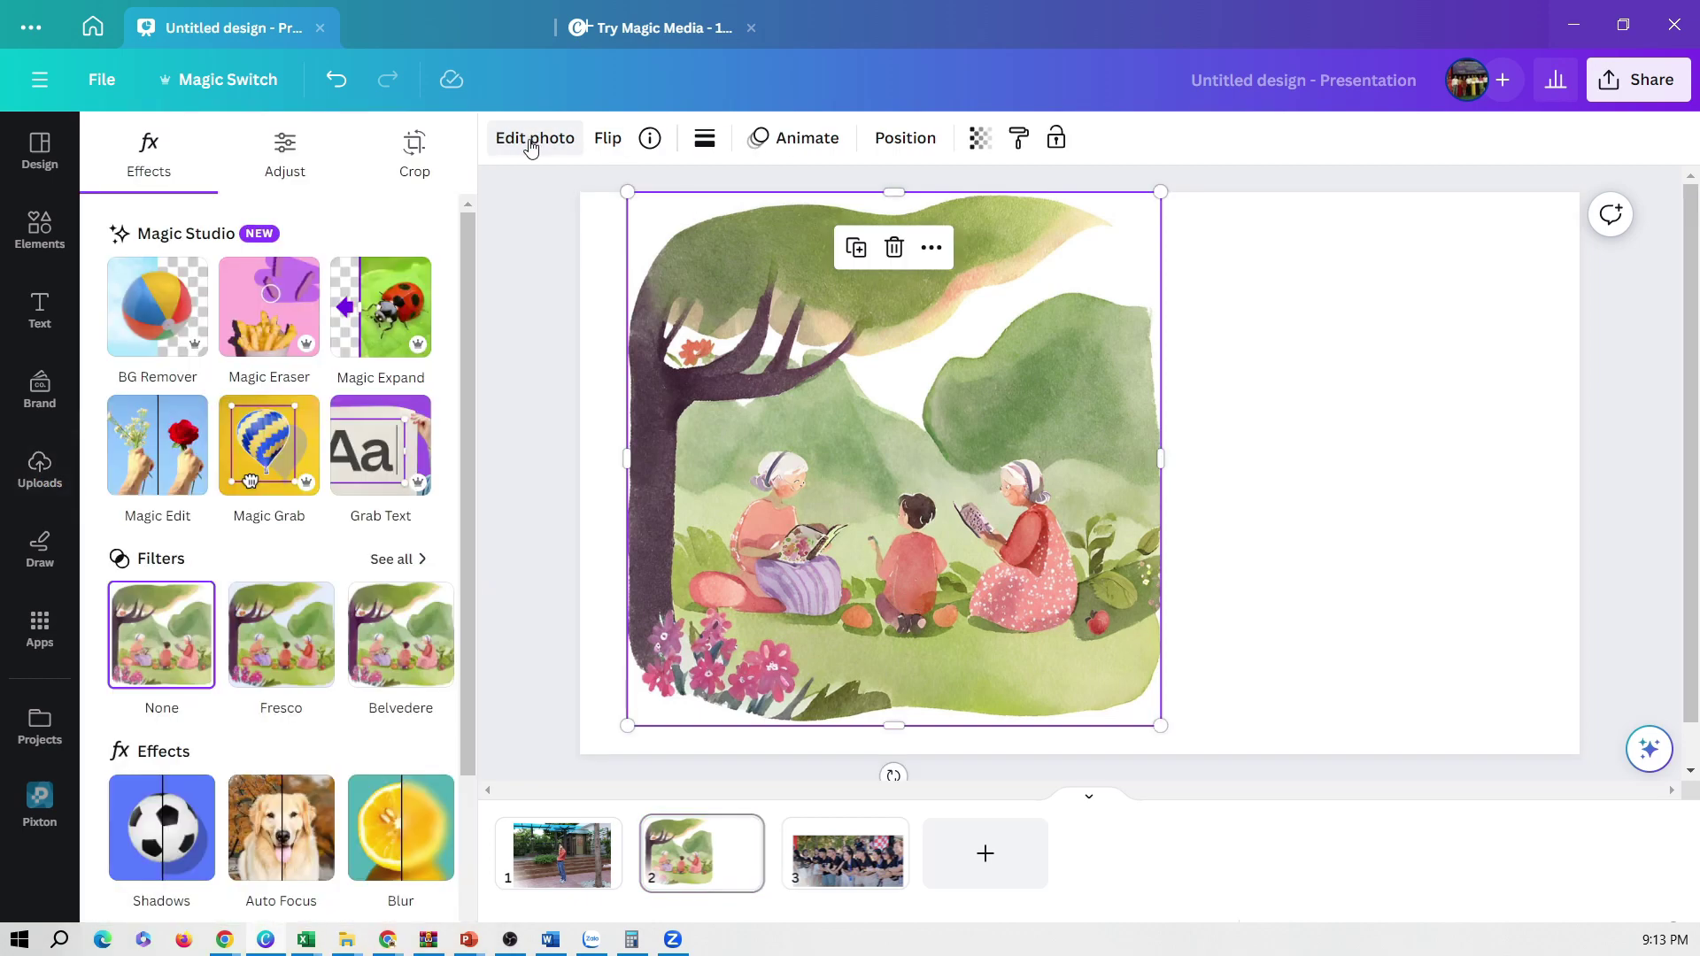
left_click(268, 304)
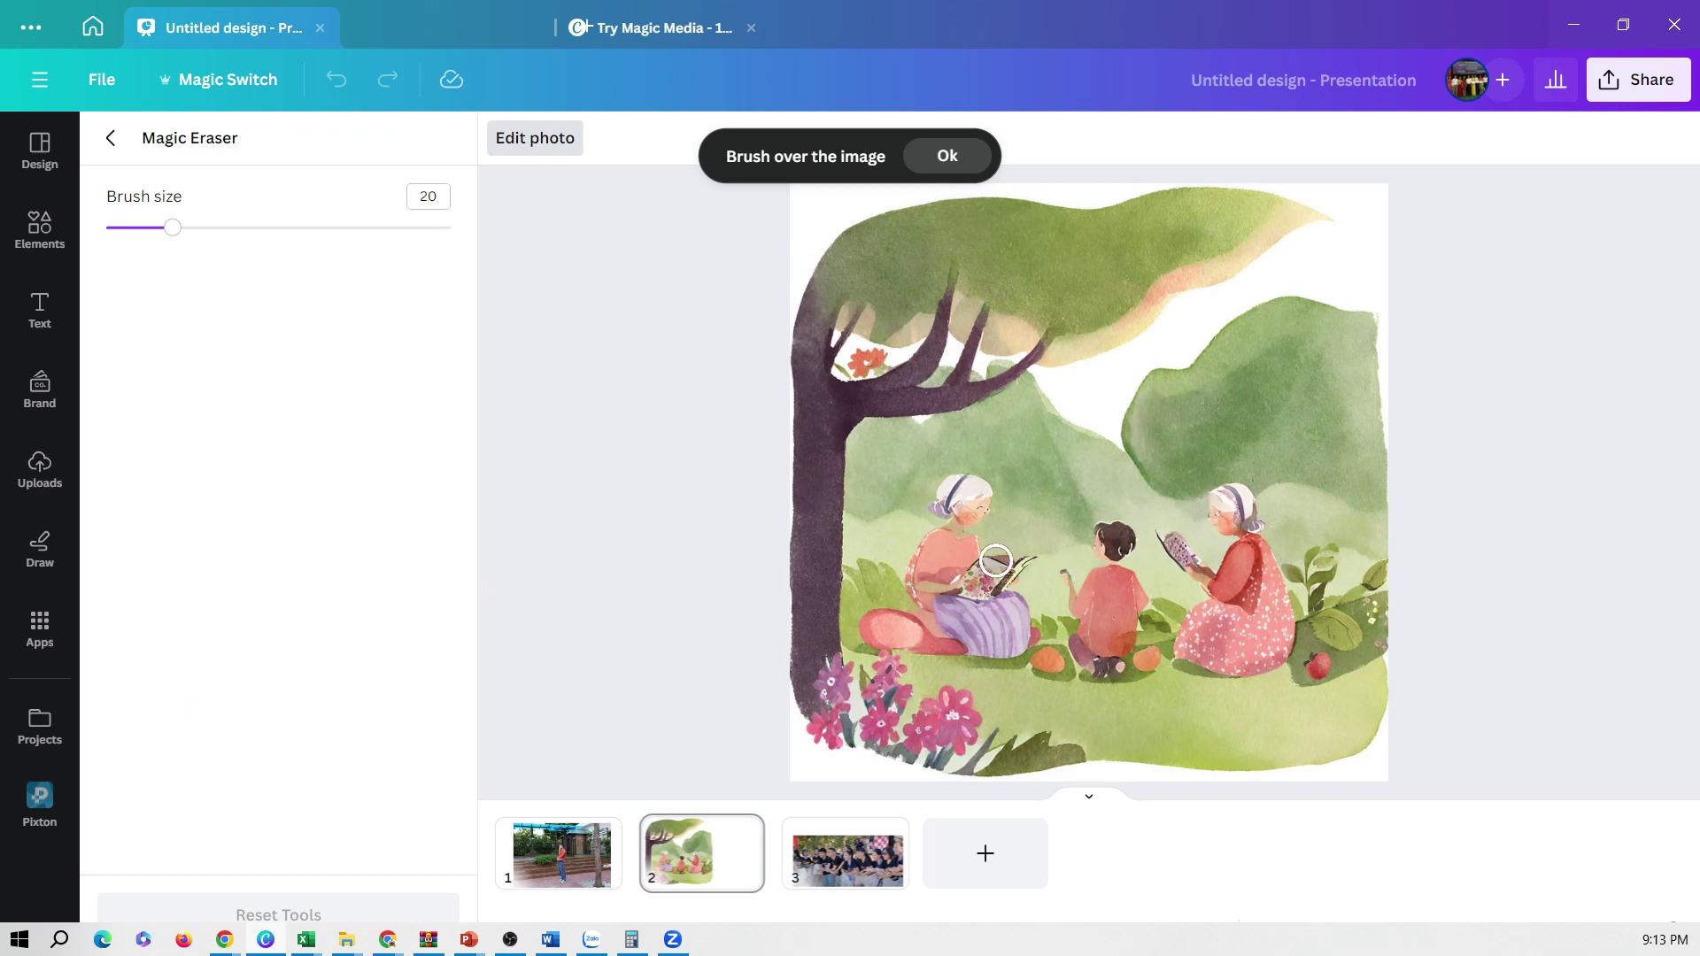
Brush over the purple-robed grandmother reading on the right to erase her.
mouse_move(1225, 520)
left_mouse_down()
mouse_move(1275, 596)
mouse_move(1282, 640)
mouse_move(1263, 667)
mouse_move(1180, 648)
mouse_move(1195, 619)
mouse_move(1240, 645)
mouse_move(1263, 619)
mouse_move(1222, 608)
mouse_move(1241, 624)
mouse_move(1240, 549)
mouse_move(1226, 581)
mouse_move(1210, 575)
mouse_move(1222, 584)
mouse_move(1174, 546)
mouse_move(1167, 562)
left_mouse_up()
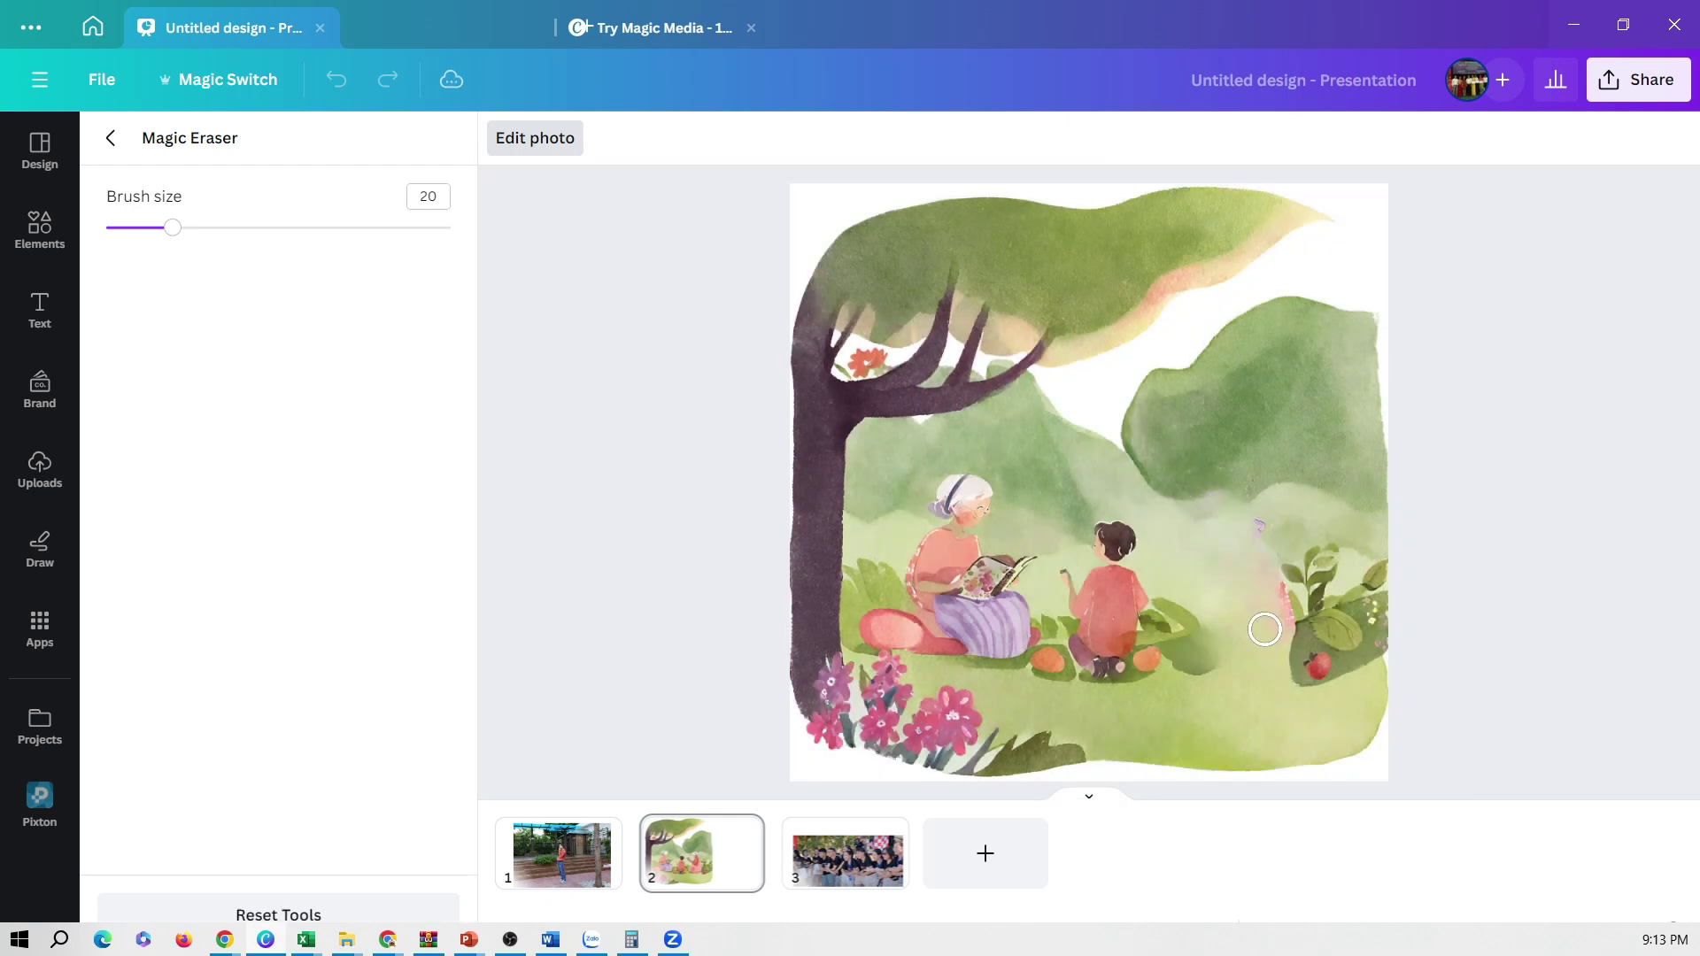
Brush over the leftover smudge beside the right-hand plant to erase it.
left_click_drag(1284, 628, 1255, 515)
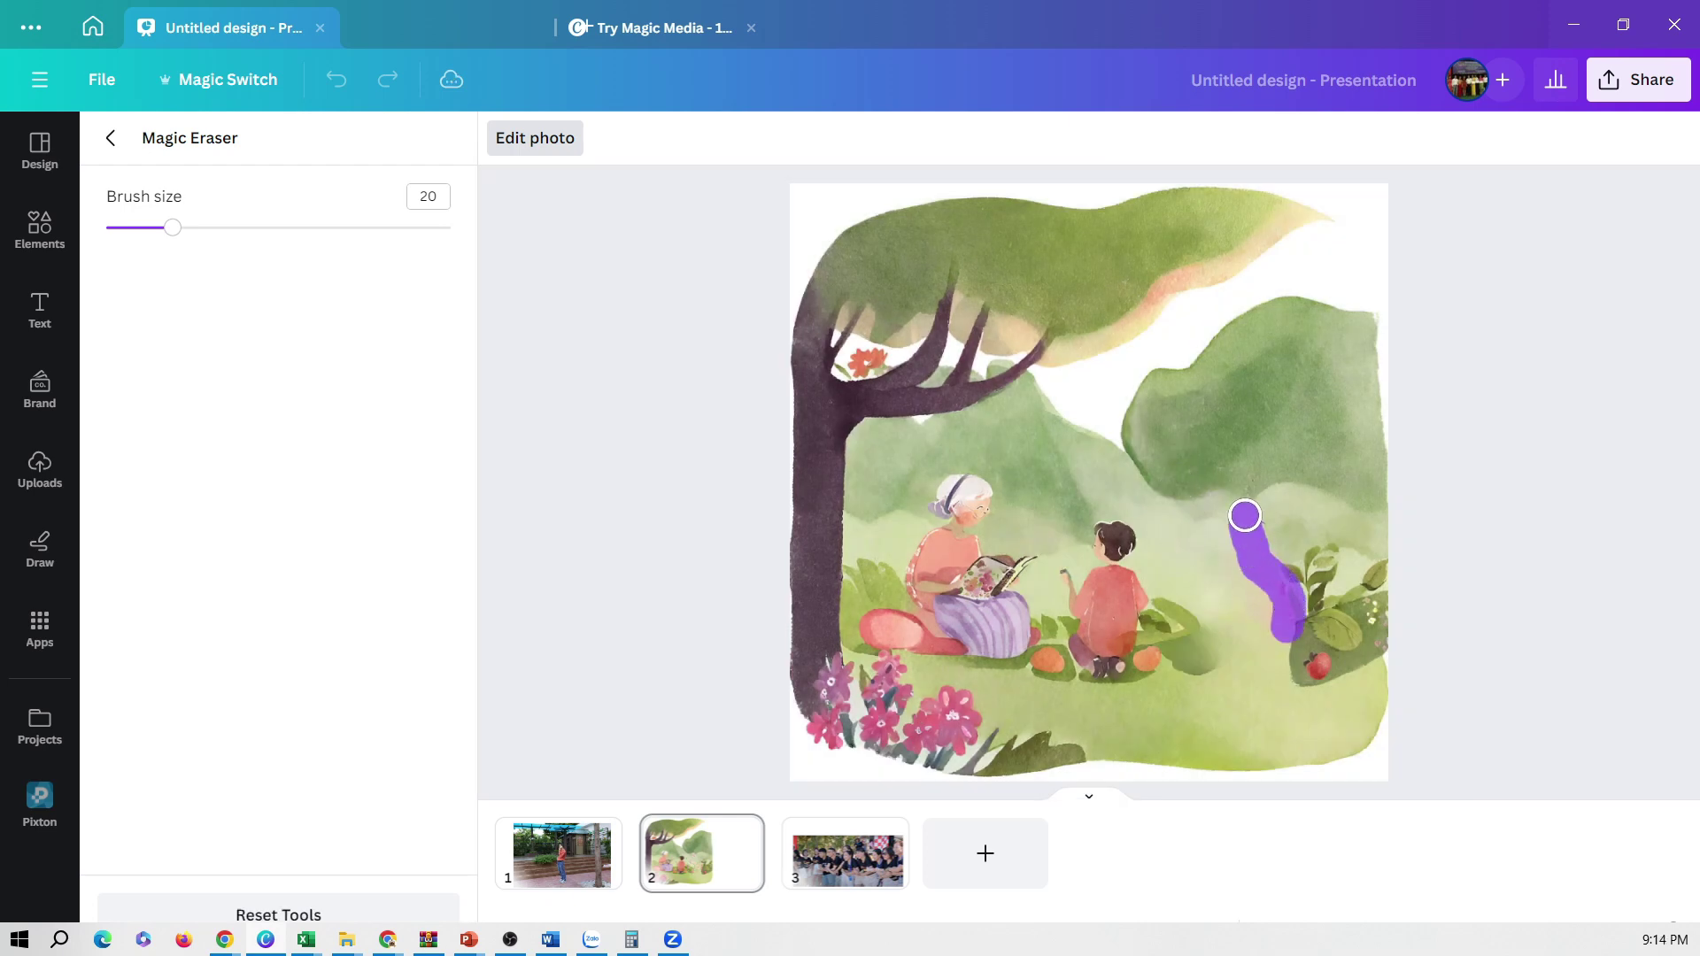
left_click_drag(1254, 514, 1275, 611)
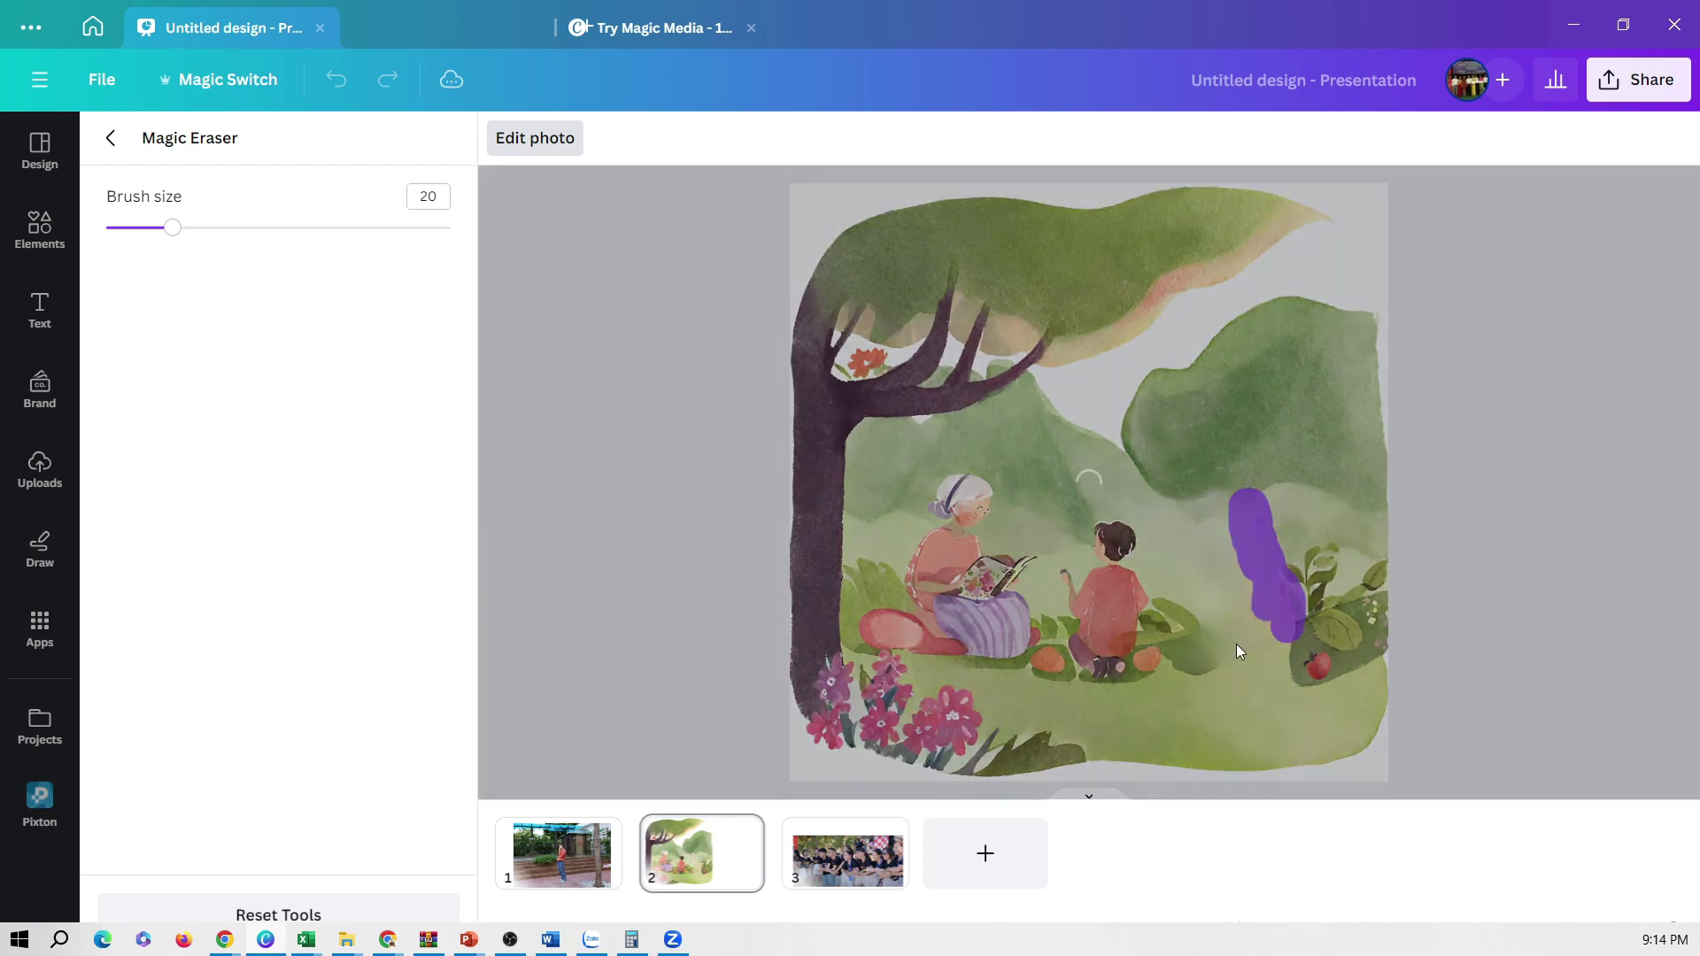